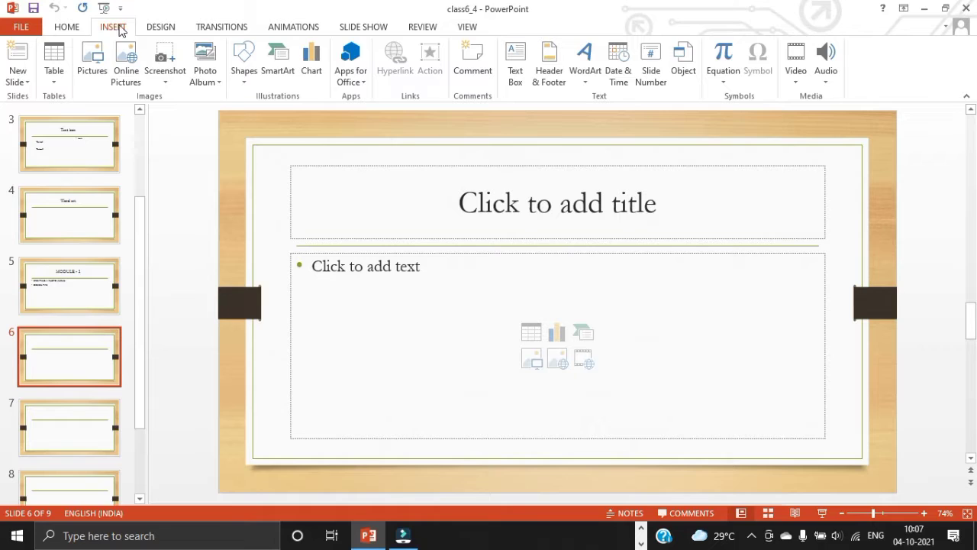
Start a New Photo Album from the Insert tab's Photo Album menu
{"action": "left_click", "coordinate": [211, 81]}
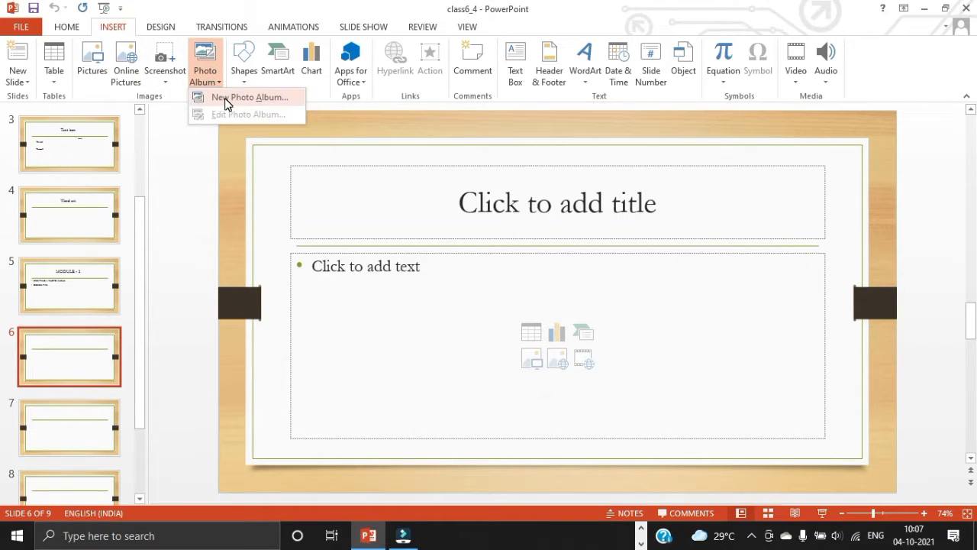
{"action": "left_click", "coordinate": [227, 100]}
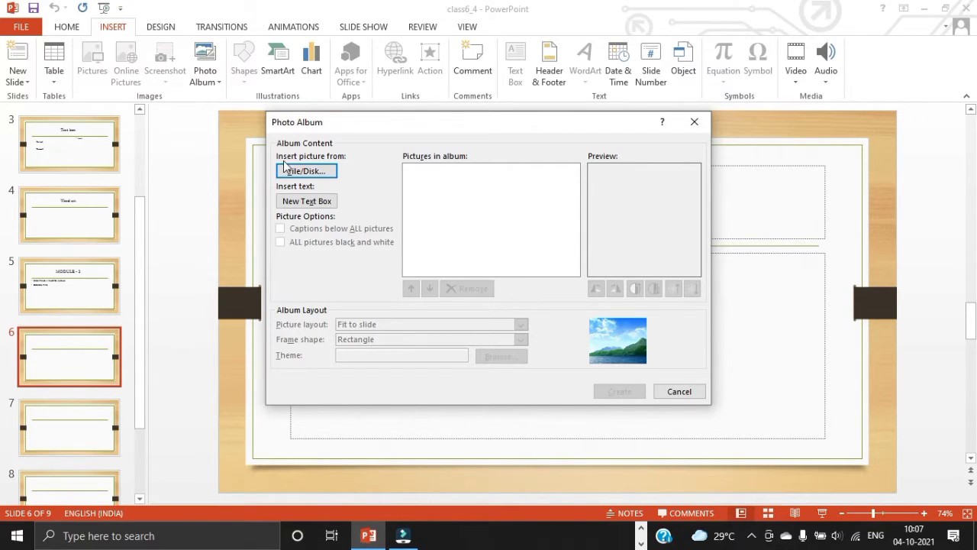
Add six Downloads pictures to the album: images, download, 775987, images (1), a landscape, and a QR code
{"action": "left_click", "coordinate": [300, 172]}
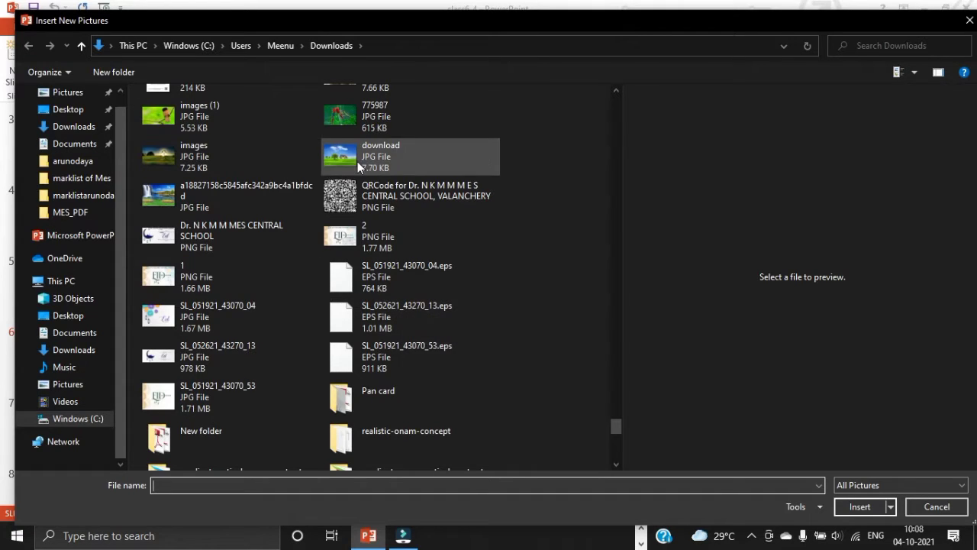
{"action": "left_click", "coordinate": [169, 159]}
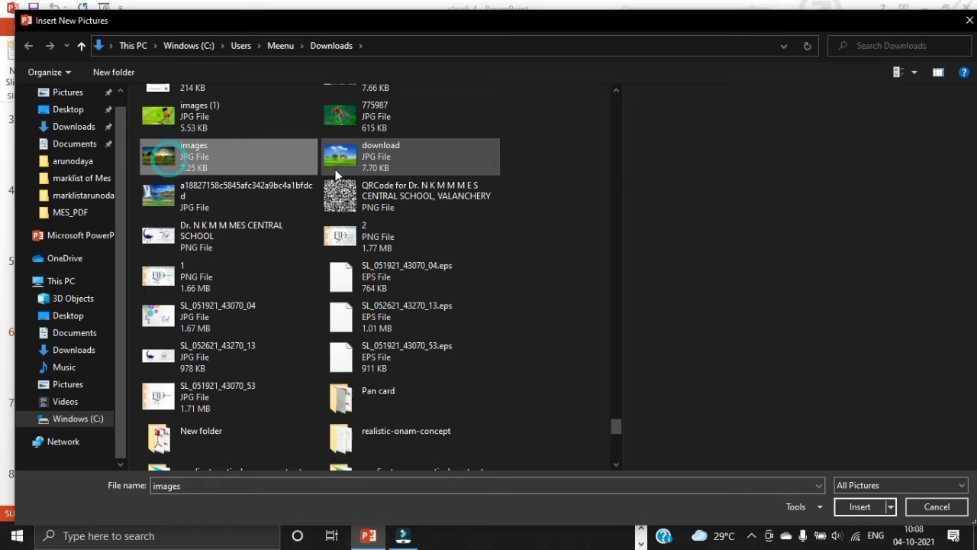
{"action": "left_click", "coordinate": [340, 155], "text": "ctrl"}
{"action": "left_click", "coordinate": [342, 114], "text": "ctrl"}
{"action": "left_click", "coordinate": [245, 117], "text": "ctrl"}
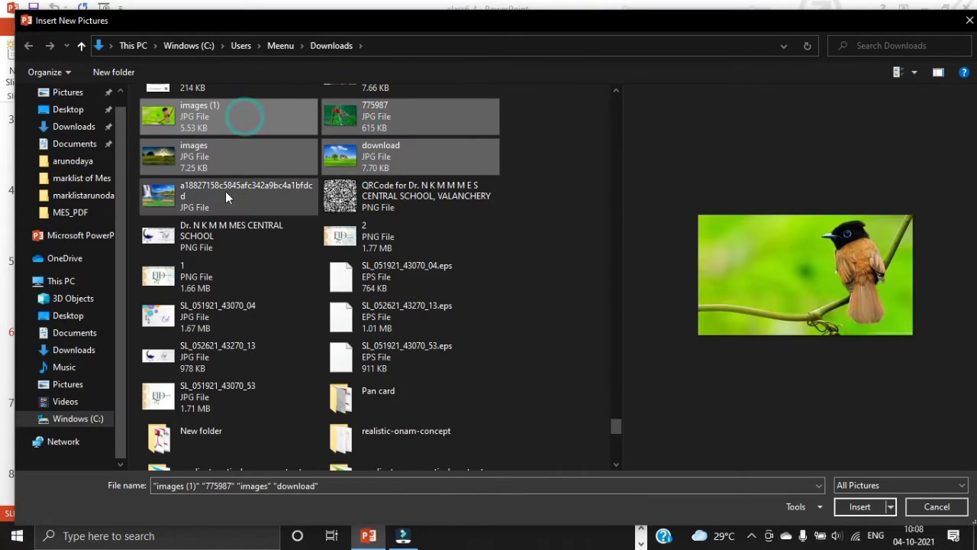
{"action": "left_click", "coordinate": [204, 199], "text": "ctrl"}
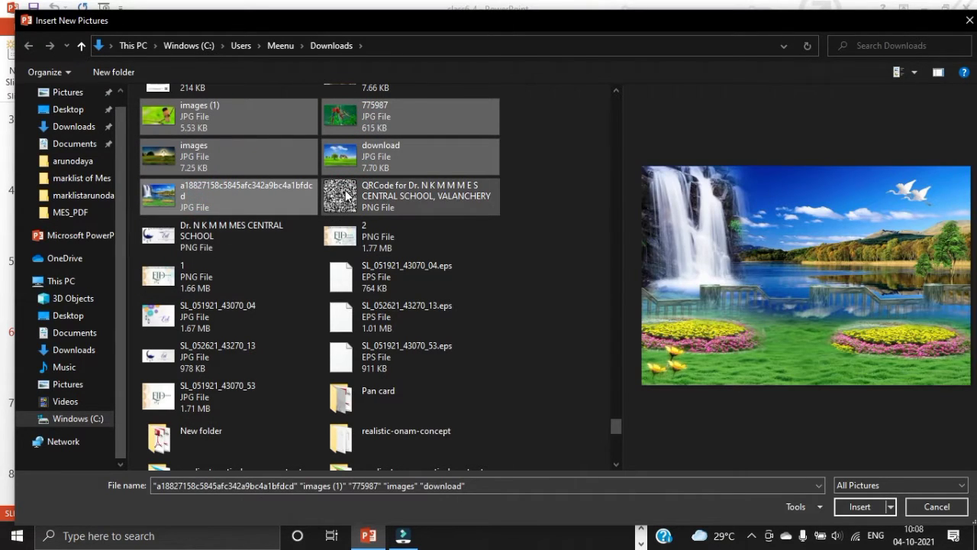
{"action": "left_click", "coordinate": [346, 195], "text": "ctrl"}
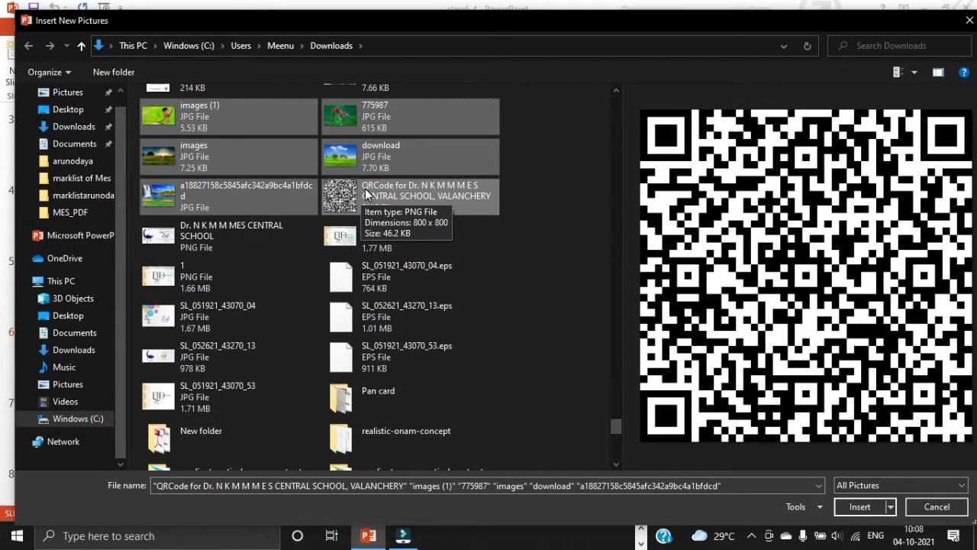
{"action": "left_click", "coordinate": [860, 507]}
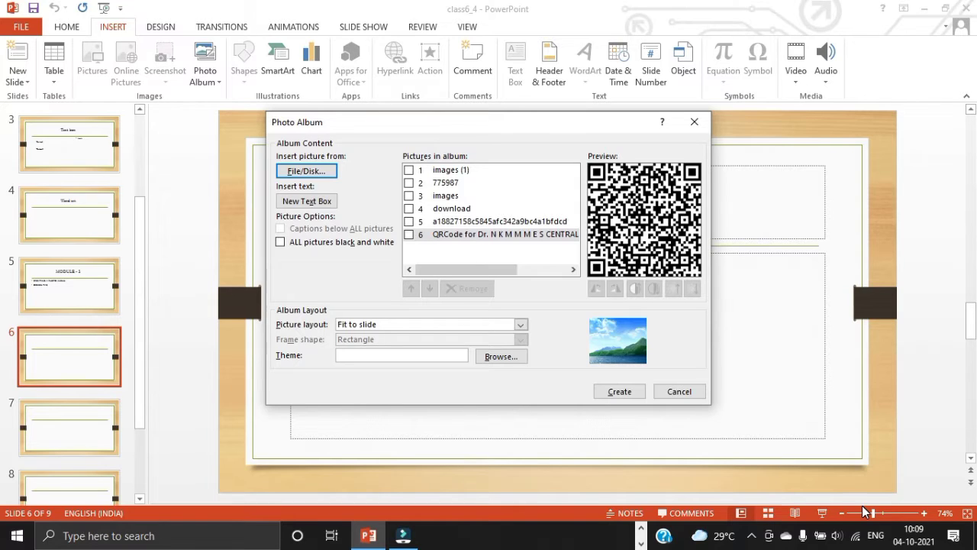
Tick the QR code picture in the album list and create the seven-slide album presentation
{"action": "left_click", "coordinate": [318, 319]}
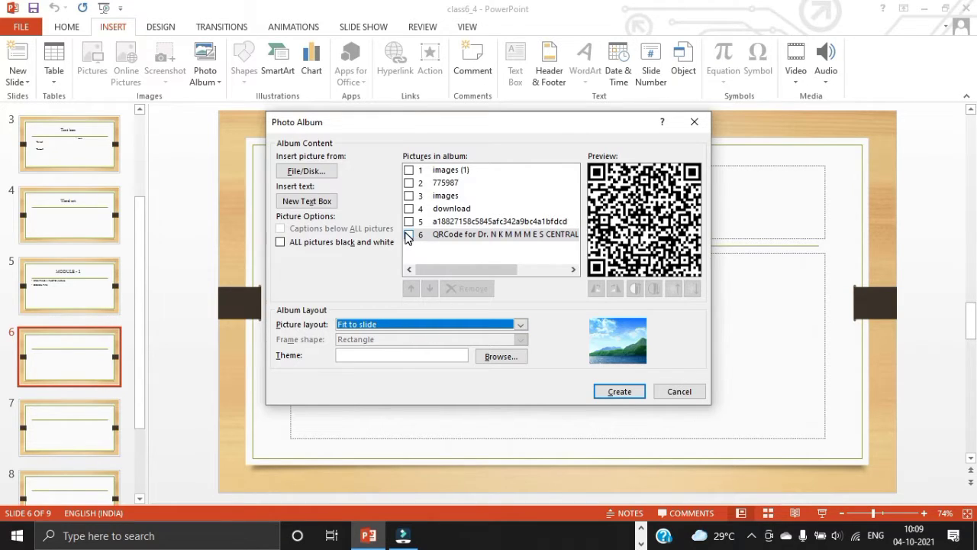
{"action": "left_click", "coordinate": [409, 235]}
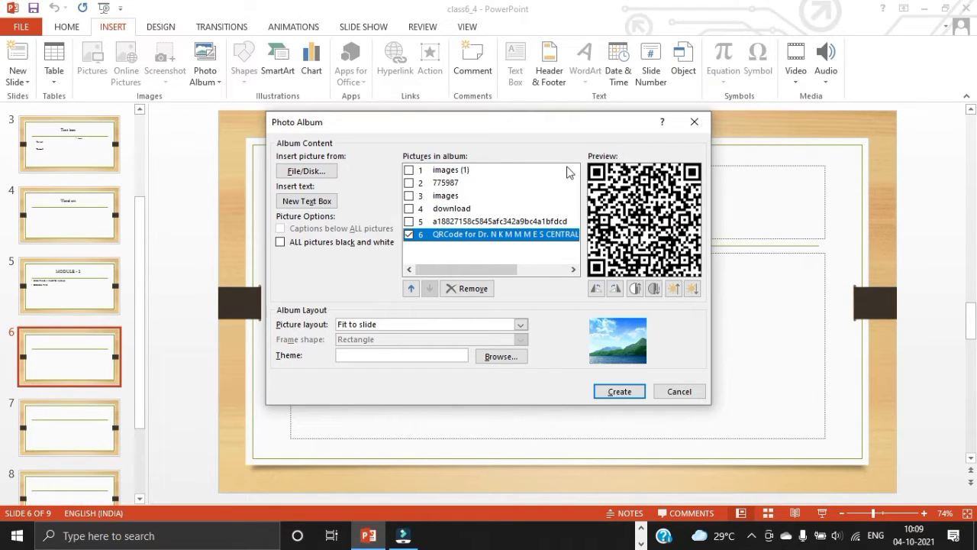
{"action": "left_click", "coordinate": [619, 393]}
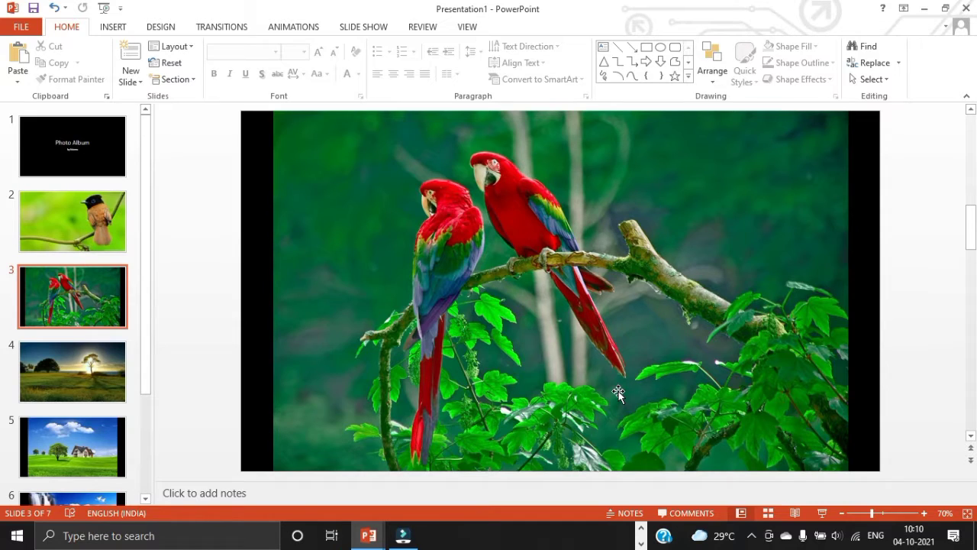
Browse the album's parrot to waterfall slides, then return to class6_4's MODULE - 2 slide
{"action": "left_click", "coordinate": [111, 292]}
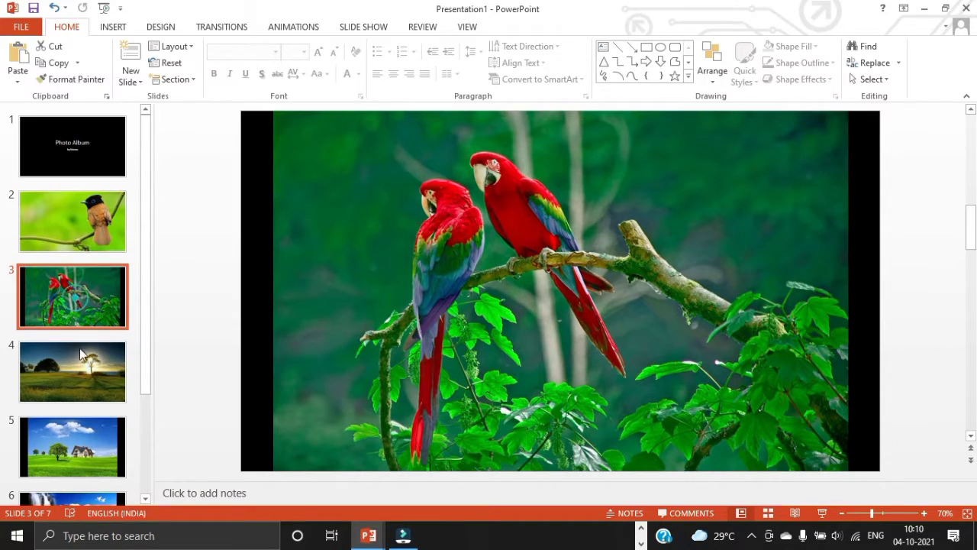
{"action": "left_click", "coordinate": [79, 348]}
{"action": "left_click", "coordinate": [80, 461]}
{"action": "scroll", "coordinate": [80, 490], "scroll_direction": "down", "scroll_amount": 1}
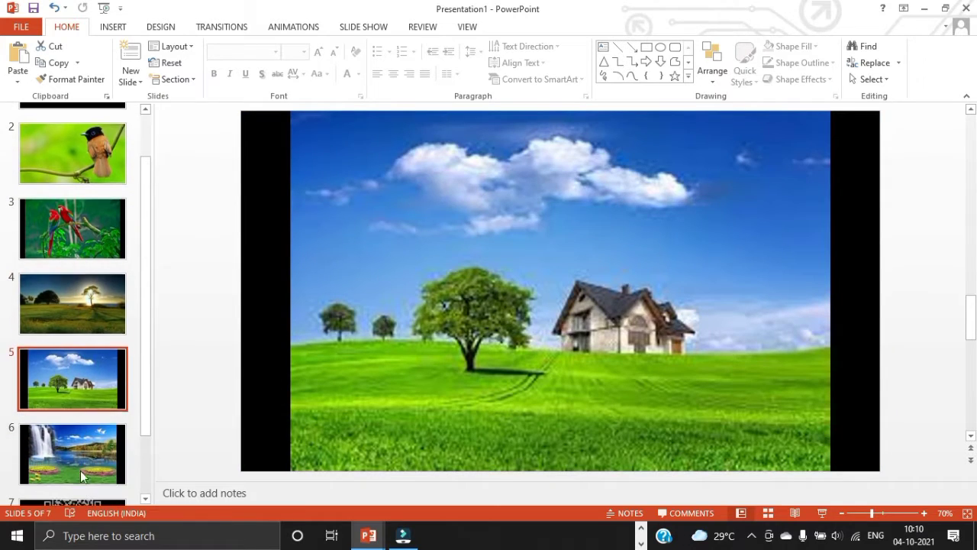
{"action": "left_click", "coordinate": [83, 458]}
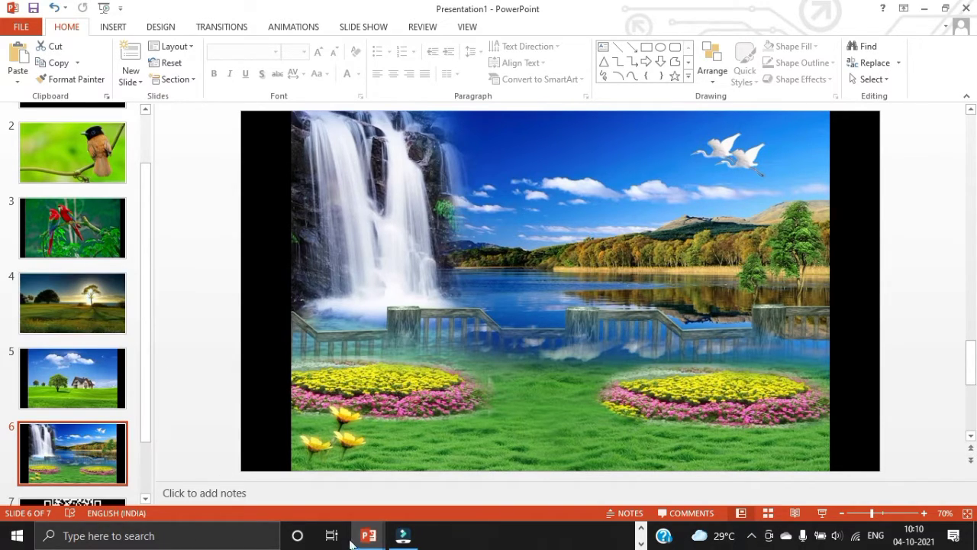
{"action": "key", "text": "alt+Tab"}
{"action": "left_click", "coordinate": [78, 269]}
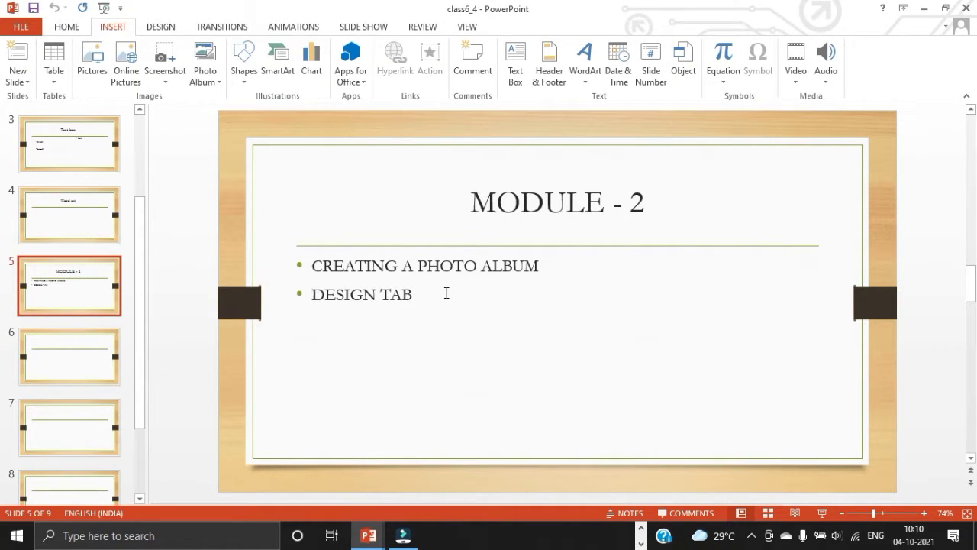
Select the empty slide 6 of class6_4 and show the Design tab's themes
{"action": "left_click", "coordinate": [76, 369]}
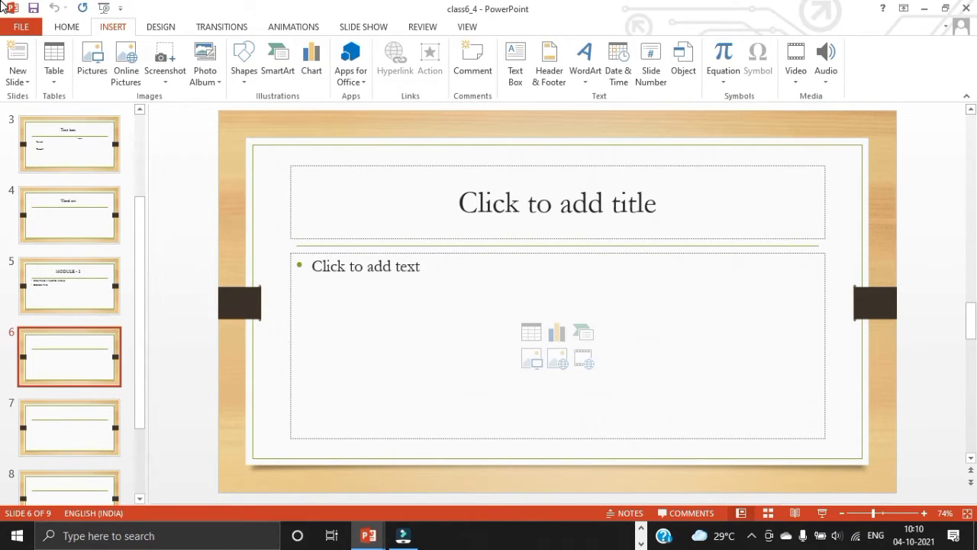
{"action": "left_click", "coordinate": [169, 32]}
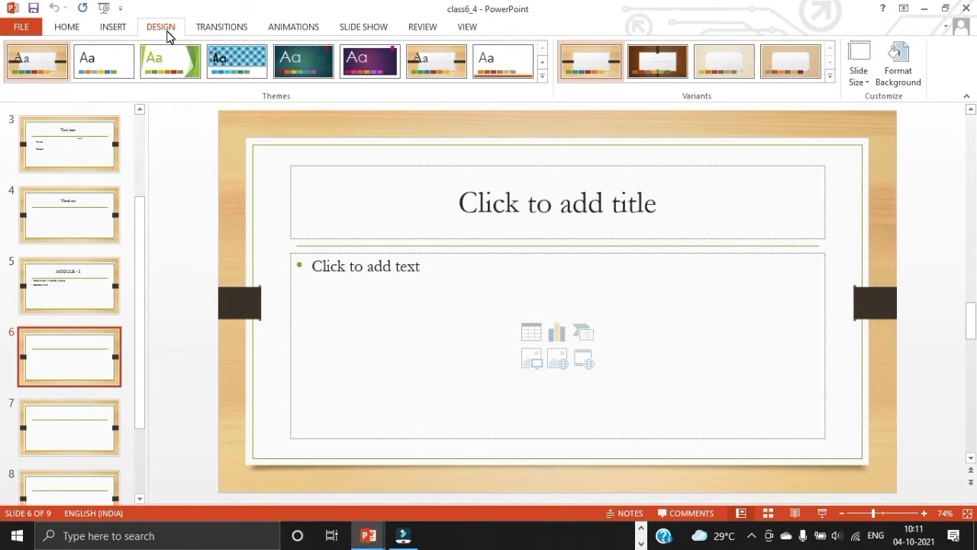
{"action": "left_click", "coordinate": [542, 76]}
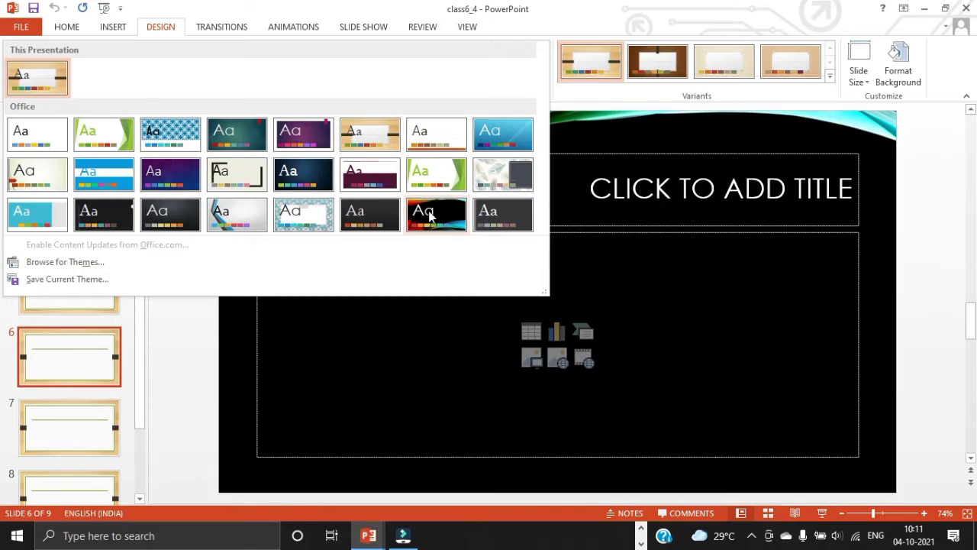
{"action": "left_click", "coordinate": [439, 213]}
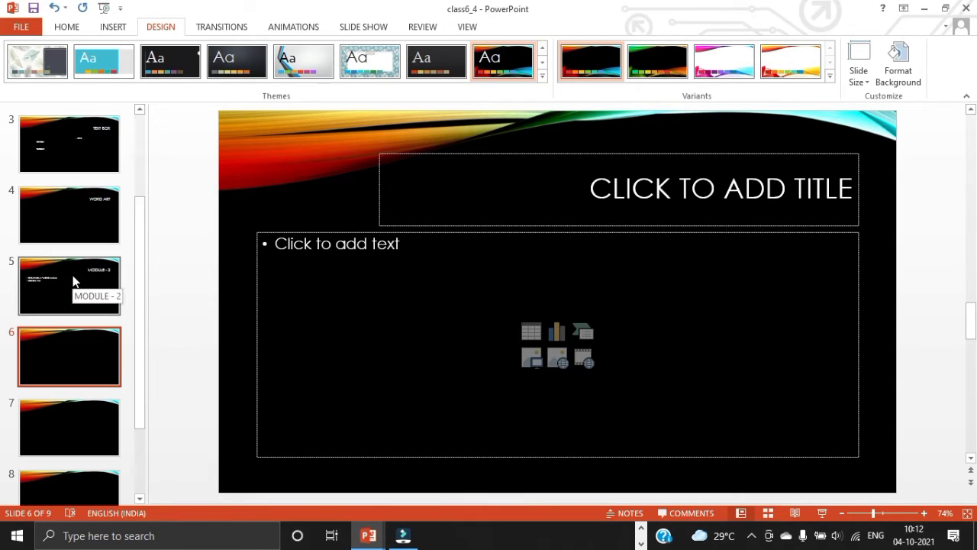
{"action": "key", "text": "ctrl+z"}
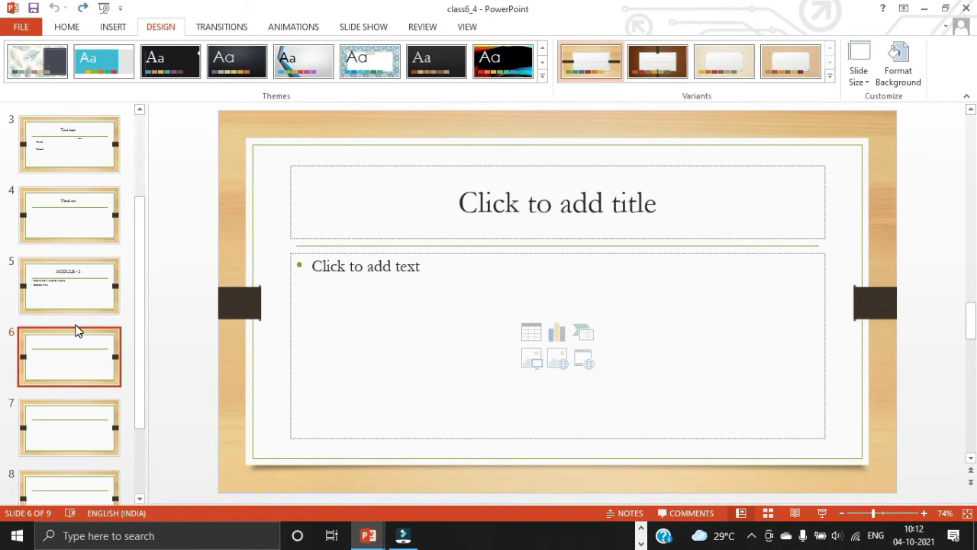
Apply a plain white theme with italic titles to slides 5, 6 and 7 only
{"action": "left_click", "coordinate": [77, 348]}
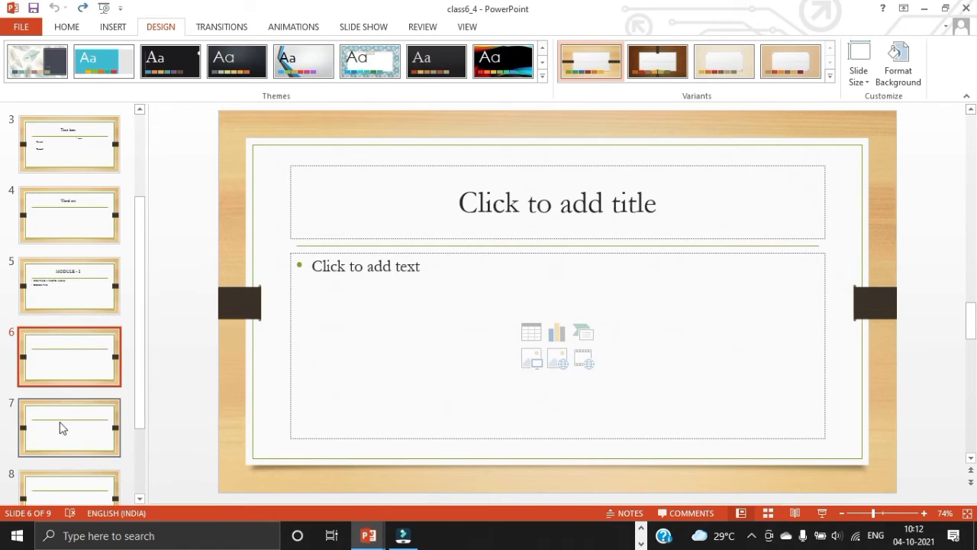
{"action": "left_click", "coordinate": [57, 443]}
{"action": "left_click", "coordinate": [93, 294]}
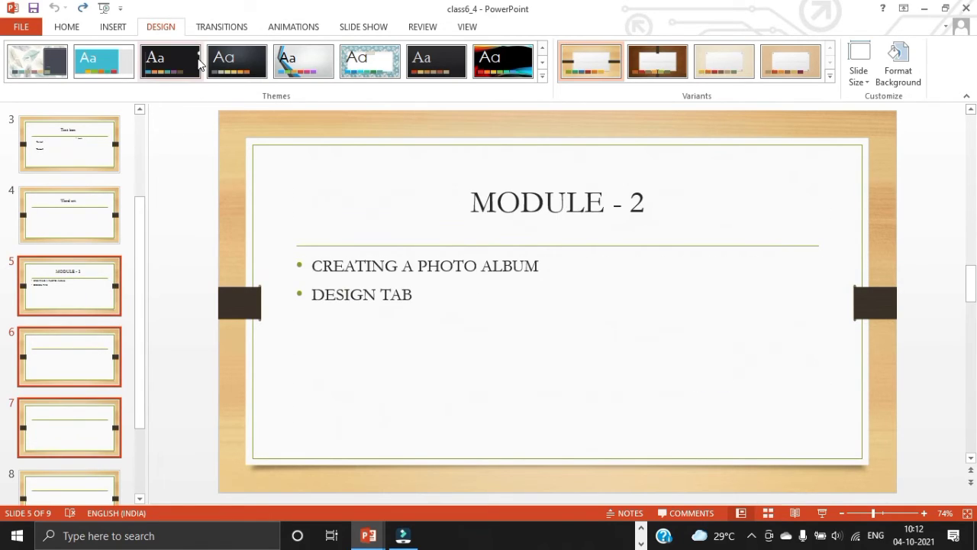
{"action": "left_click", "coordinate": [183, 63]}
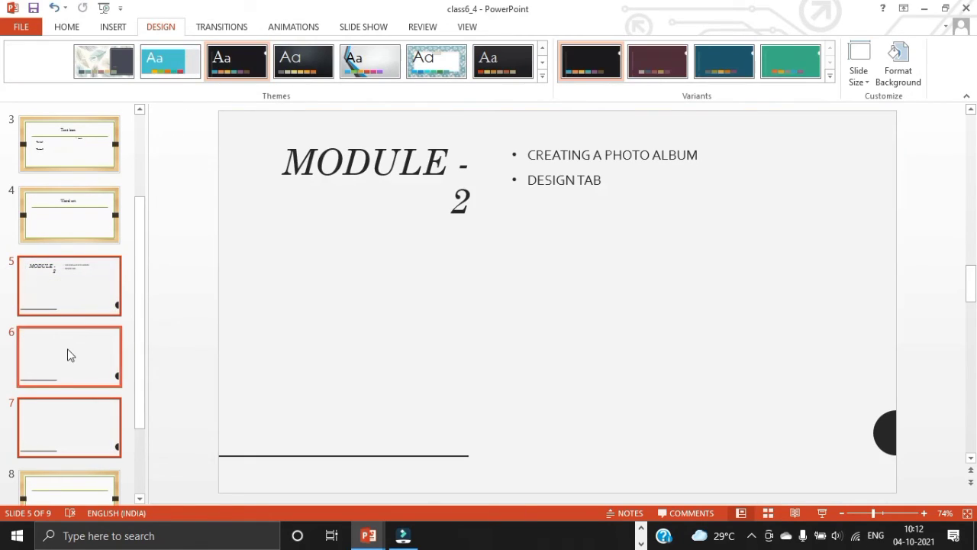
Compare the wood-framed Word art slide with the re-themed MODULE - 2 slide
{"action": "left_click", "coordinate": [76, 223]}
{"action": "left_click", "coordinate": [73, 277]}
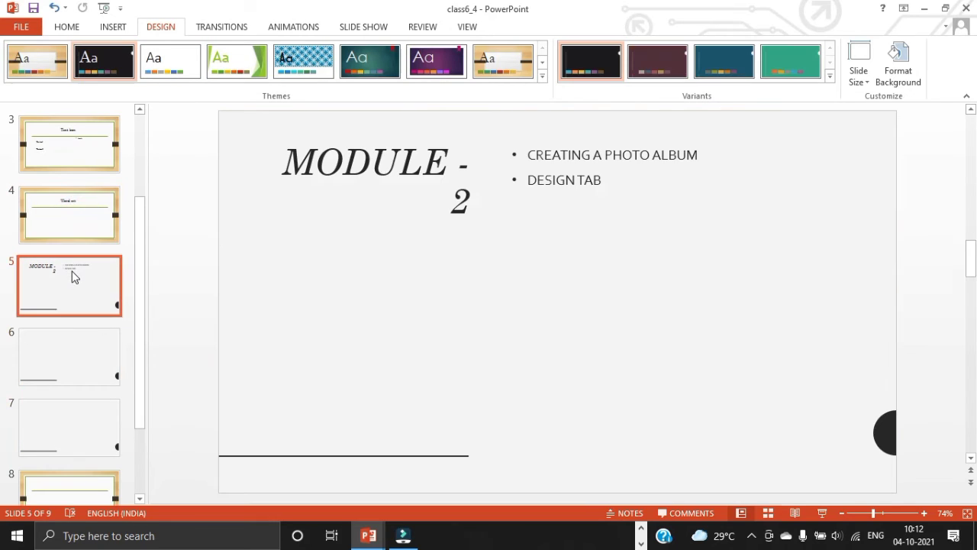
{"action": "left_click", "coordinate": [76, 229]}
{"action": "left_click", "coordinate": [70, 270]}
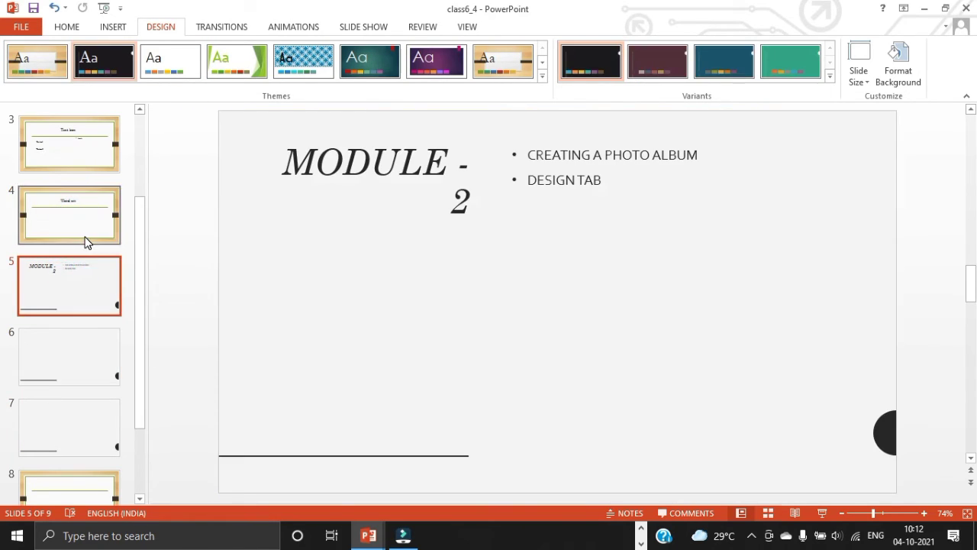
{"action": "left_click", "coordinate": [84, 238]}
{"action": "left_click", "coordinate": [87, 276]}
{"action": "left_click", "coordinate": [94, 225]}
{"action": "left_click", "coordinate": [92, 269]}
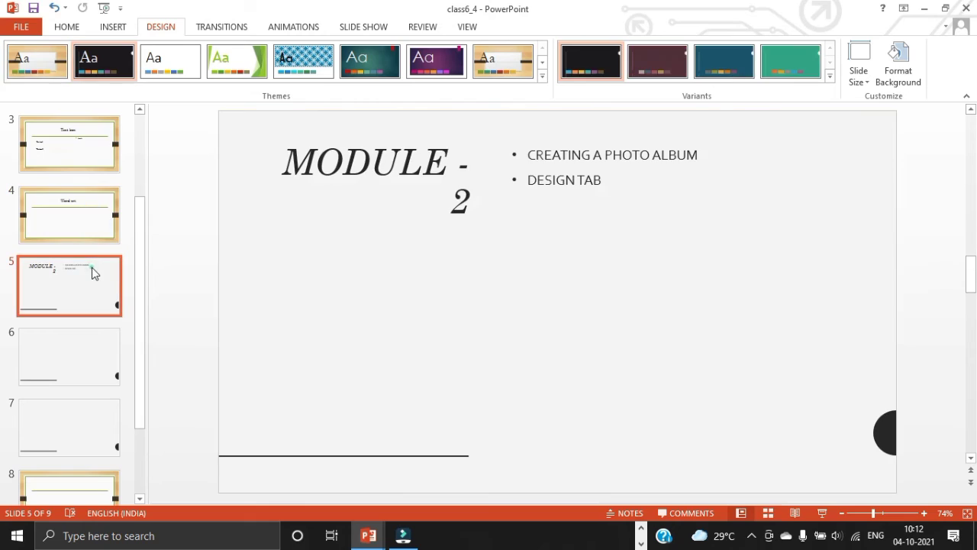
{"action": "left_click", "coordinate": [89, 225]}
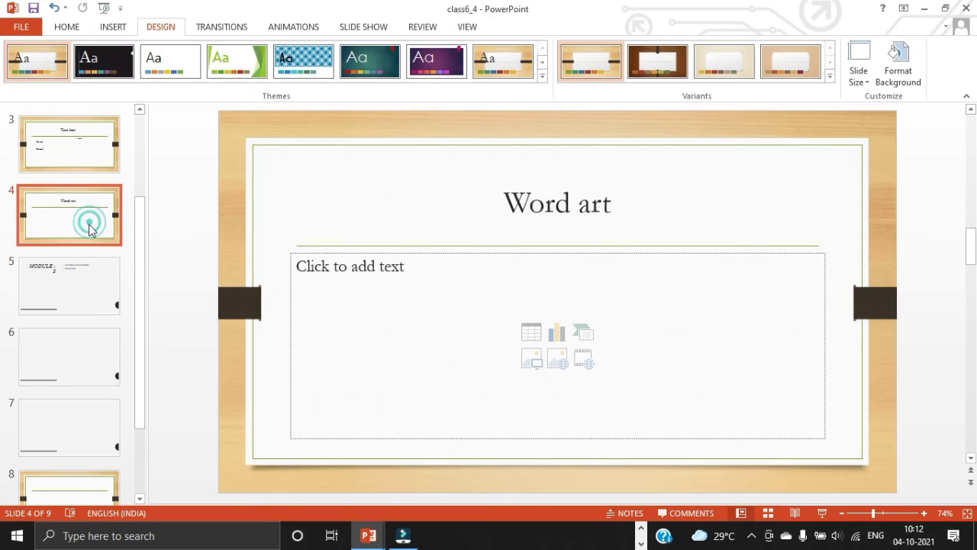